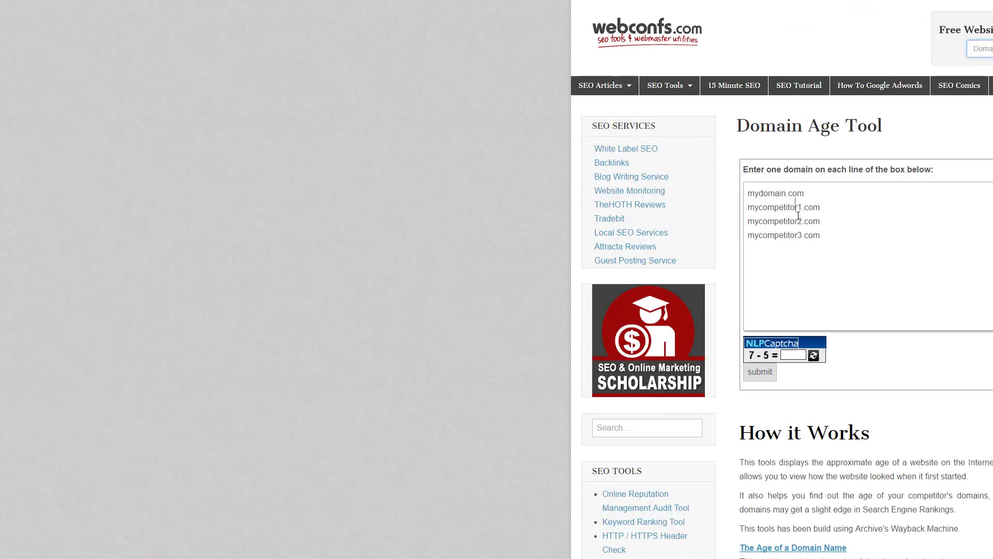
Check tryscratch.com's domain age in the webconfs tool, answering the captcha with 2.
{"action": "left_click", "coordinate": [805, 222]}
{"action": "type", "text": "tryscratch.com"}
{"action": "left_click", "coordinate": [792, 355]}
{"action": "type", "text": "2"}
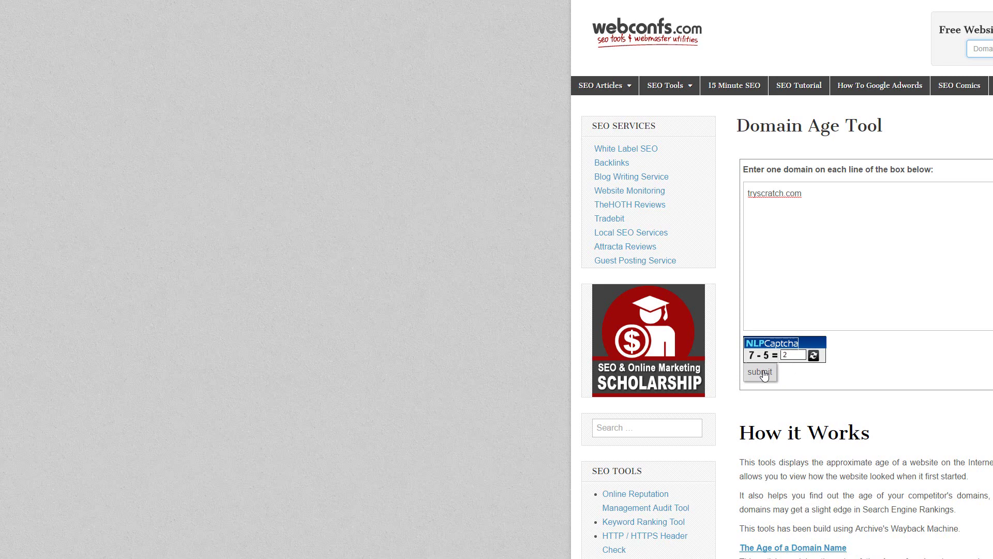
{"action": "left_click", "coordinate": [760, 372]}
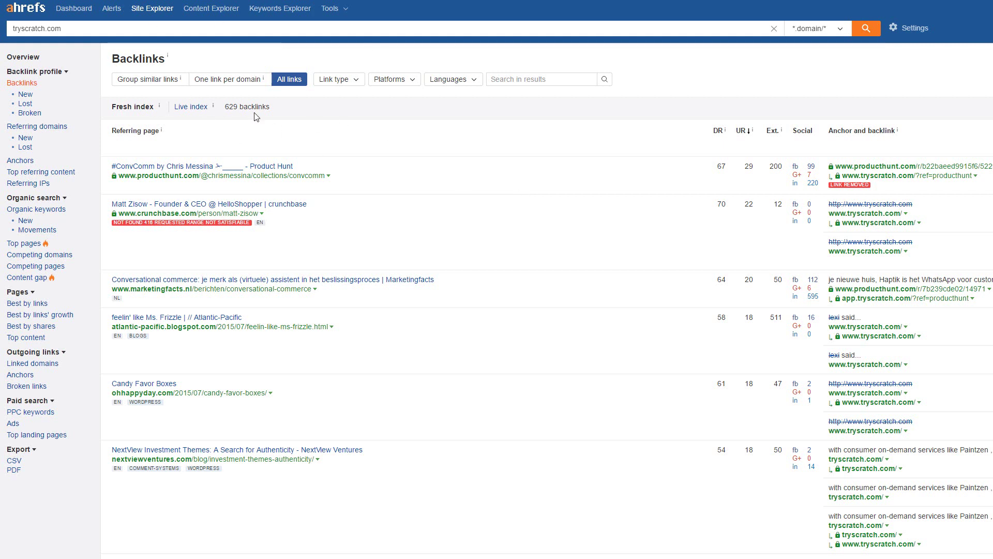
Filter tryscratch.com's backlinks to dofollow only, one link per domain, leaving 90.
{"action": "left_click", "coordinate": [339, 80]}
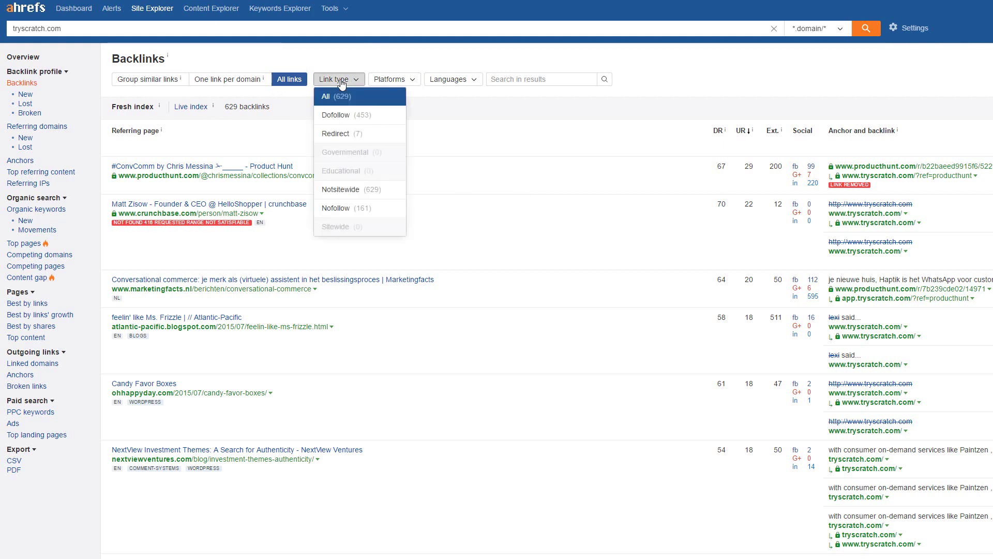
{"action": "left_click", "coordinate": [356, 118]}
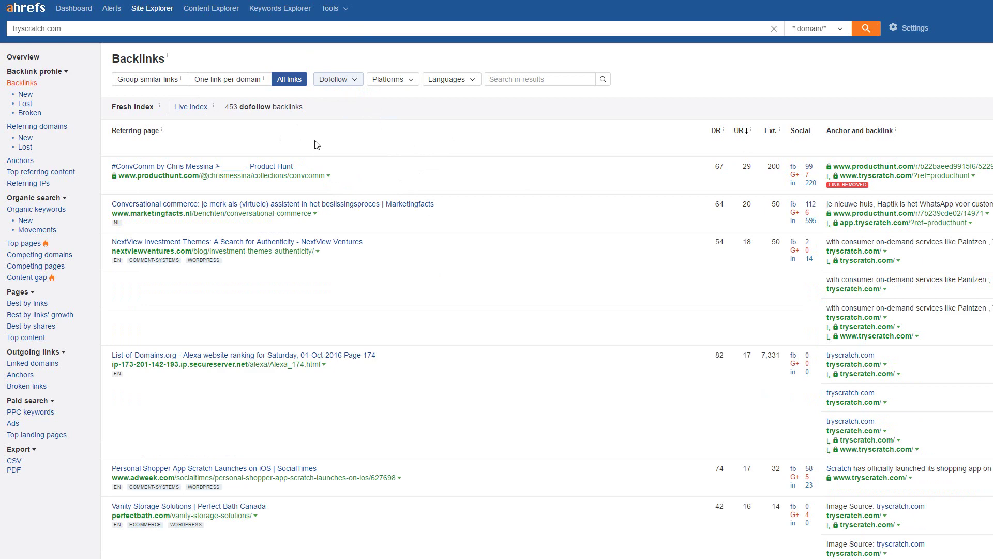
{"action": "left_click", "coordinate": [227, 79]}
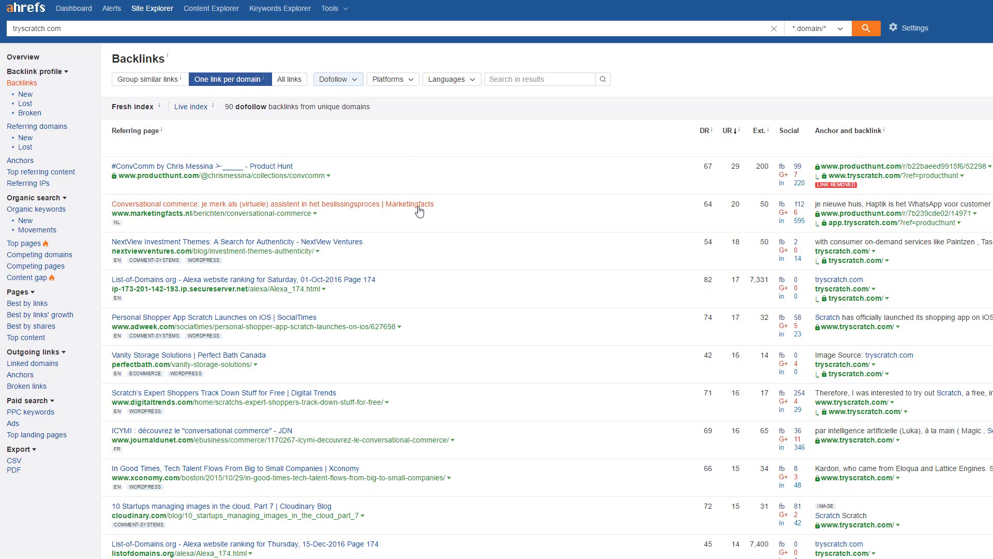
Sort the 90 dofollow backlinks by DR, strongest referring sites first.
{"action": "scroll", "coordinate": [421, 210], "scroll_direction": "down", "scroll_amount": 1}
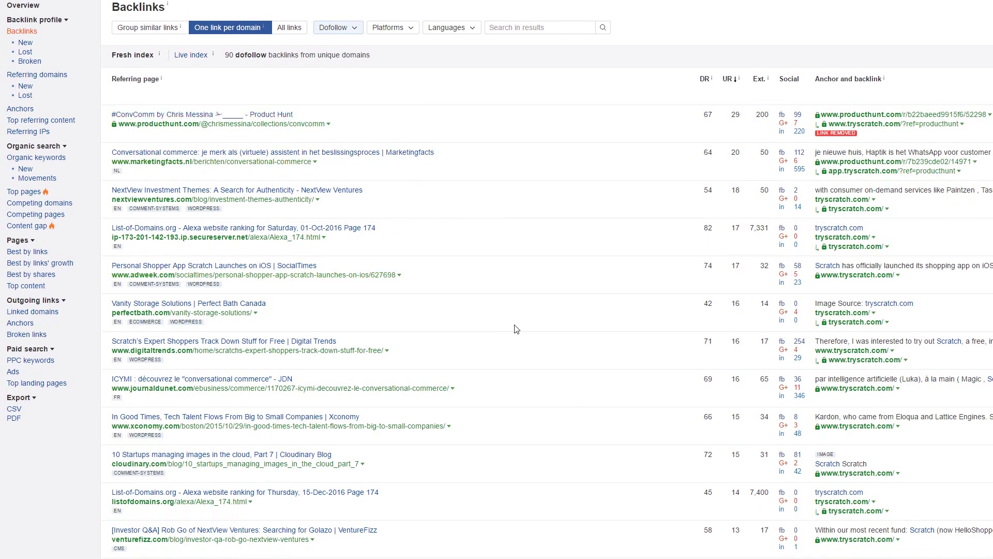
{"action": "left_click", "coordinate": [703, 79]}
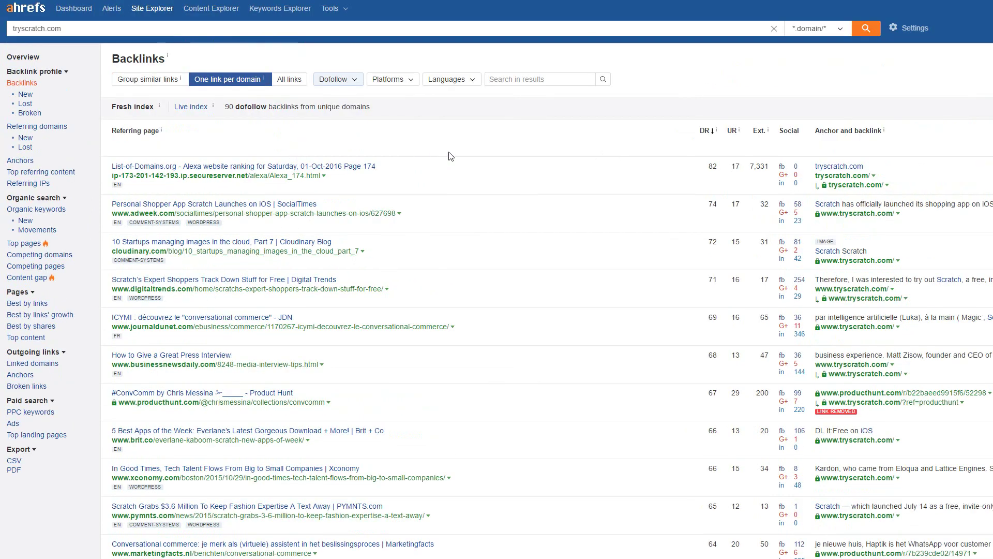
{"action": "scroll", "coordinate": [437, 233], "scroll_direction": "down", "scroll_amount": 1}
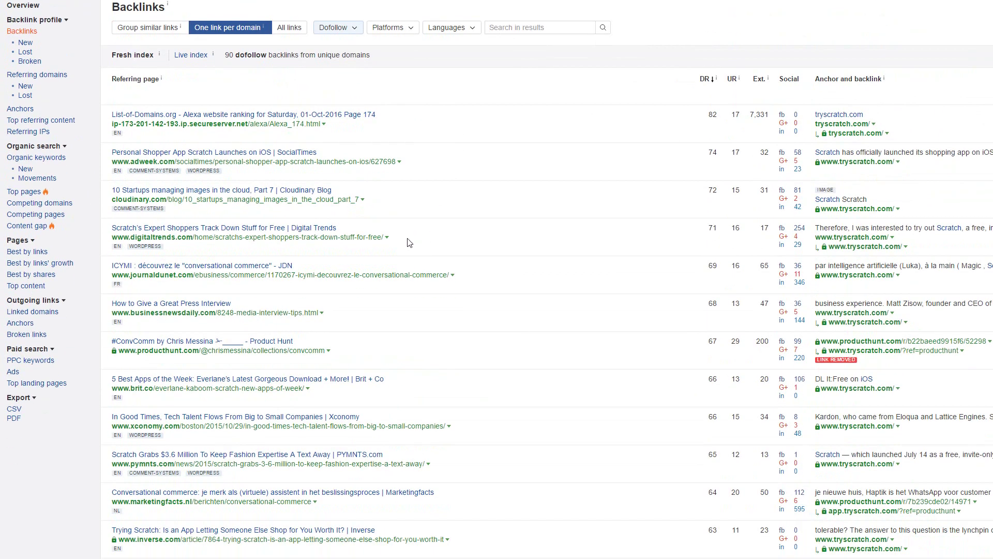
{"action": "scroll", "coordinate": [478, 196], "scroll_direction": "down", "scroll_amount": 1}
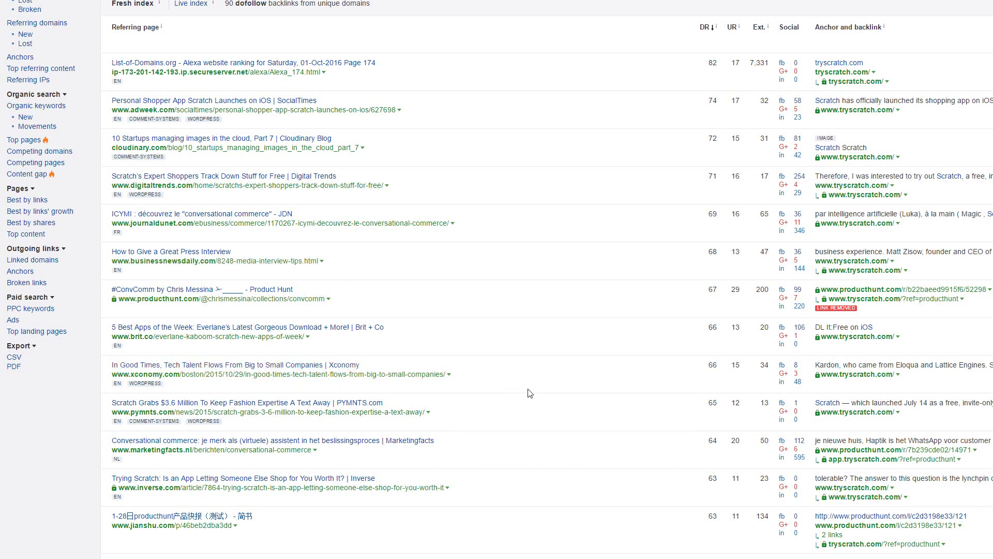
Review the DR-ranked list, led by the DR 82 List-of-Domains.org page.
{"action": "right_click", "coordinate": [506, 401]}
{"action": "left_click", "coordinate": [269, 286]}
{"action": "scroll", "coordinate": [875, 385], "scroll_direction": "down", "scroll_amount": 6}
{"action": "scroll", "coordinate": [873, 383], "scroll_direction": "down", "scroll_amount": 7}
{"action": "scroll", "coordinate": [875, 419], "scroll_direction": "up", "scroll_amount": 15}
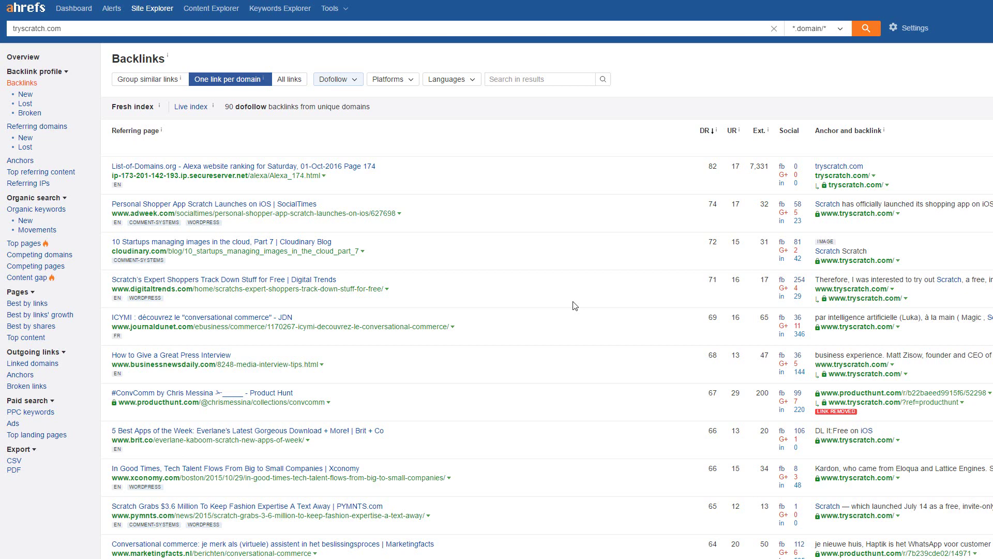
{"action": "scroll", "coordinate": [573, 305], "scroll_direction": "down", "scroll_amount": 3}
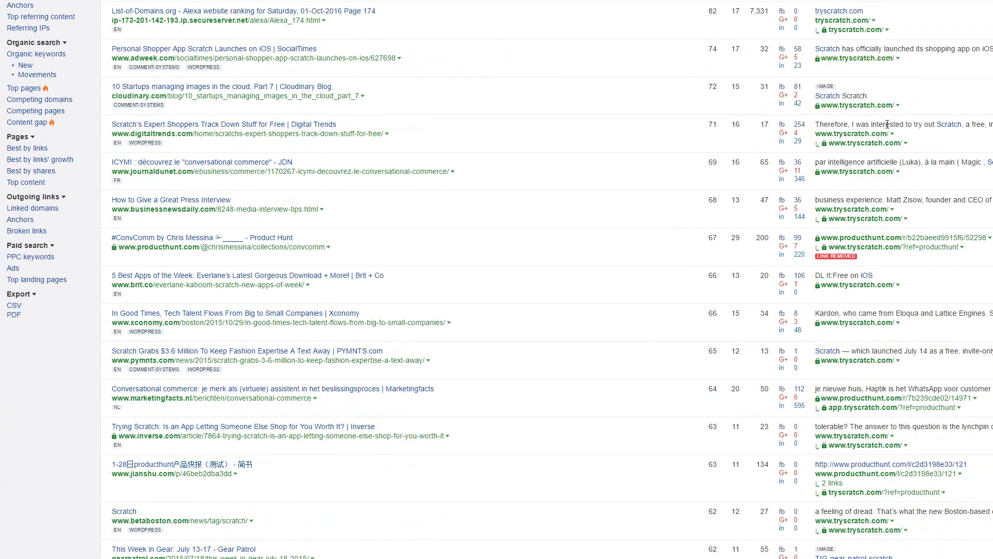
{"action": "scroll", "coordinate": [870, 339], "scroll_direction": "down", "scroll_amount": 4}
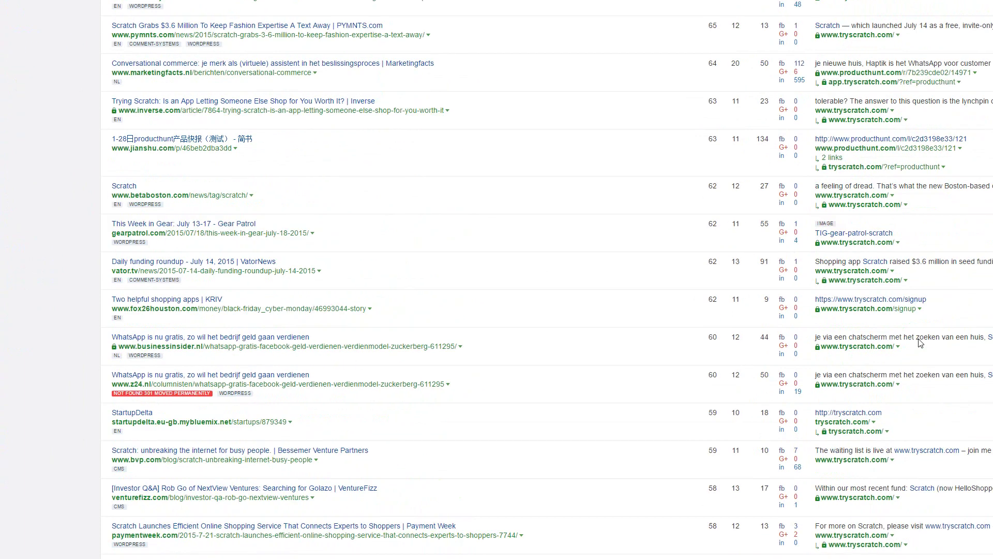
{"action": "scroll", "coordinate": [579, 277], "scroll_direction": "up", "scroll_amount": 10}
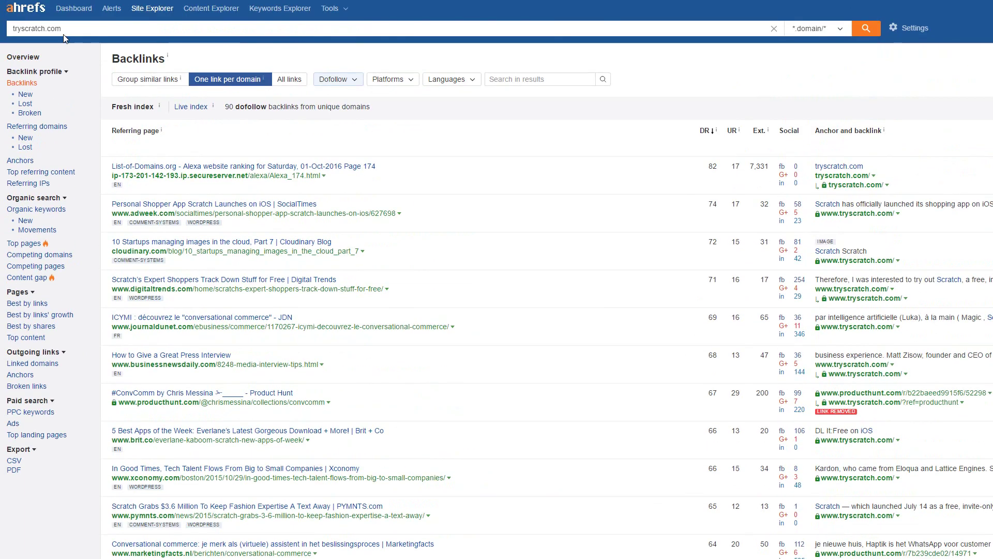
Return to tryscratch.com's Overview and review its Anchors cloud and anchor phrases.
{"action": "left_click", "coordinate": [34, 58]}
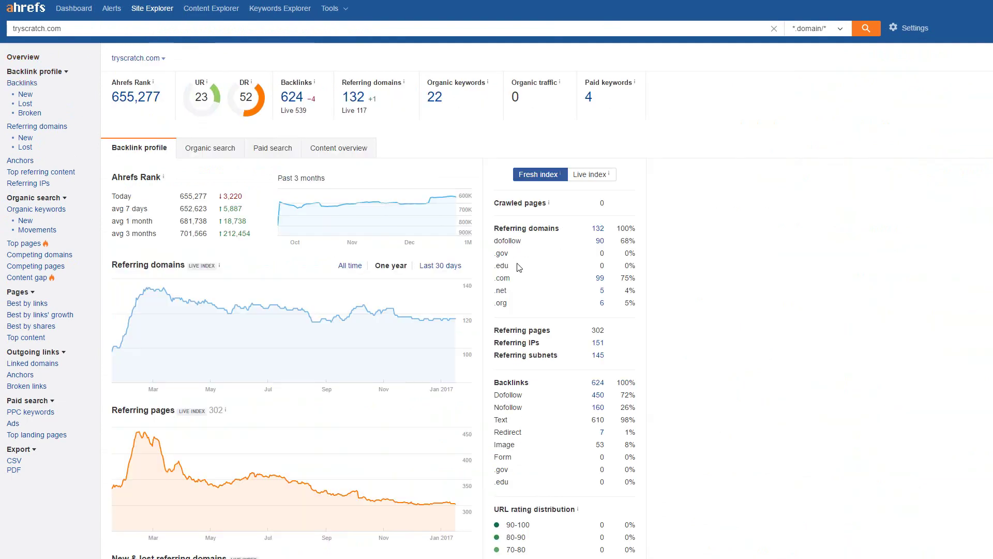
{"action": "scroll", "coordinate": [520, 266], "scroll_direction": "down", "scroll_amount": 15}
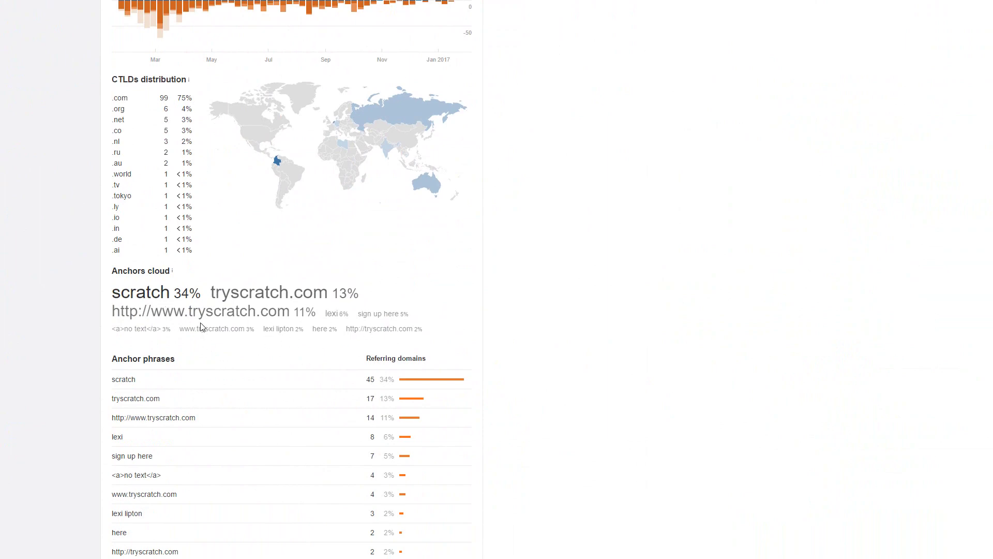
{"action": "scroll", "coordinate": [269, 371], "scroll_direction": "up", "scroll_amount": 8}
{"action": "scroll", "coordinate": [269, 371], "scroll_direction": "up", "scroll_amount": 6}
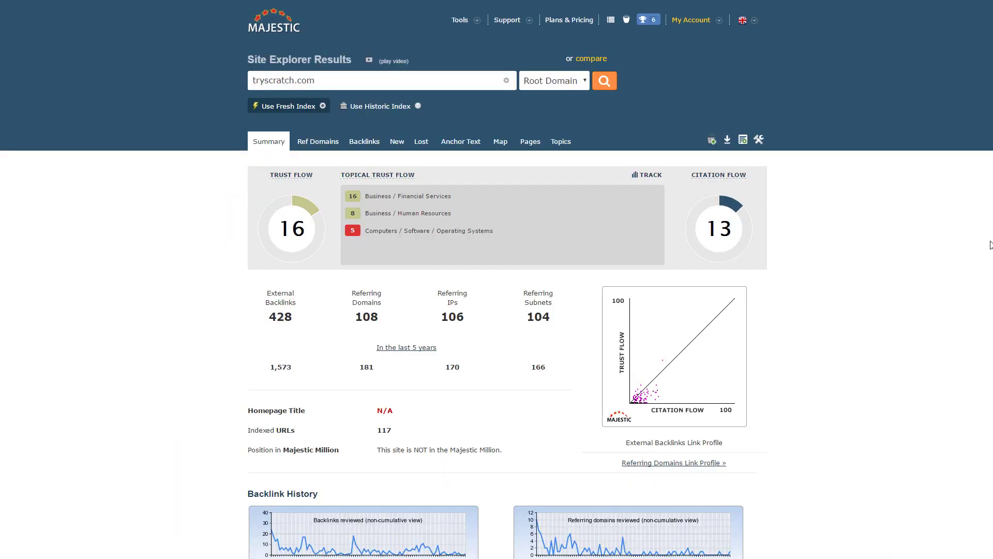
List tryscratch.com's Majestic backlinks with deleted backlinks hidden and browse the table.
{"action": "left_click", "coordinate": [372, 147]}
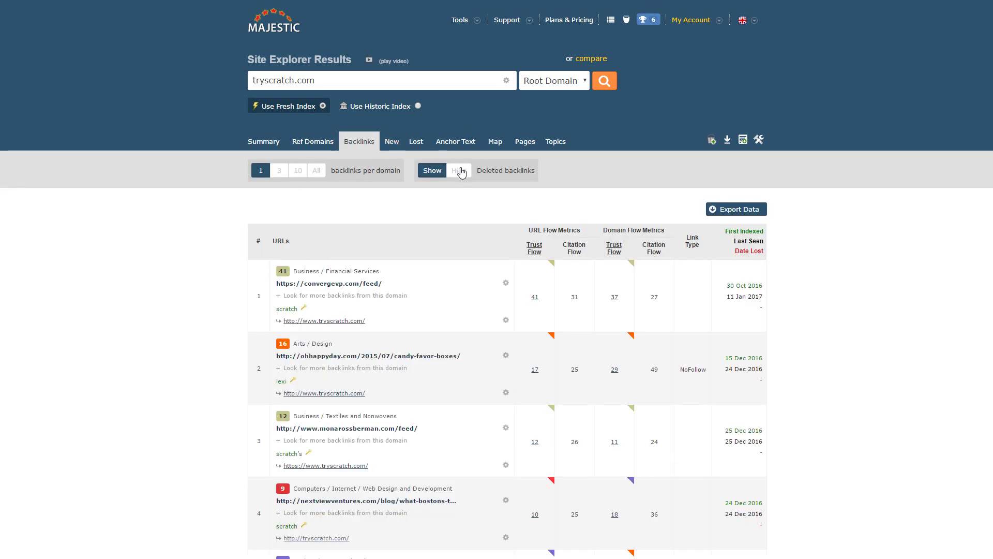
{"action": "left_click", "coordinate": [461, 171]}
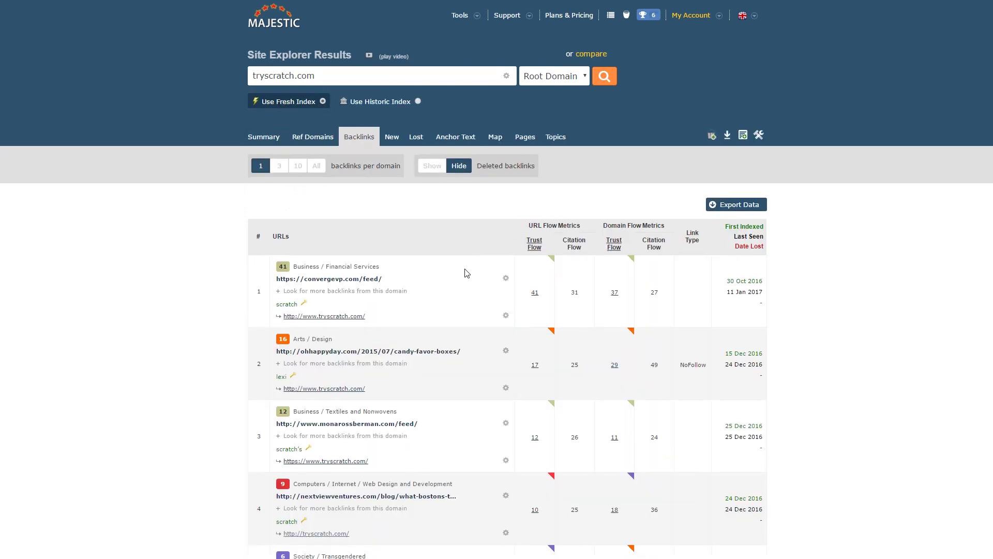
{"action": "scroll", "coordinate": [466, 275], "scroll_direction": "down", "scroll_amount": 5}
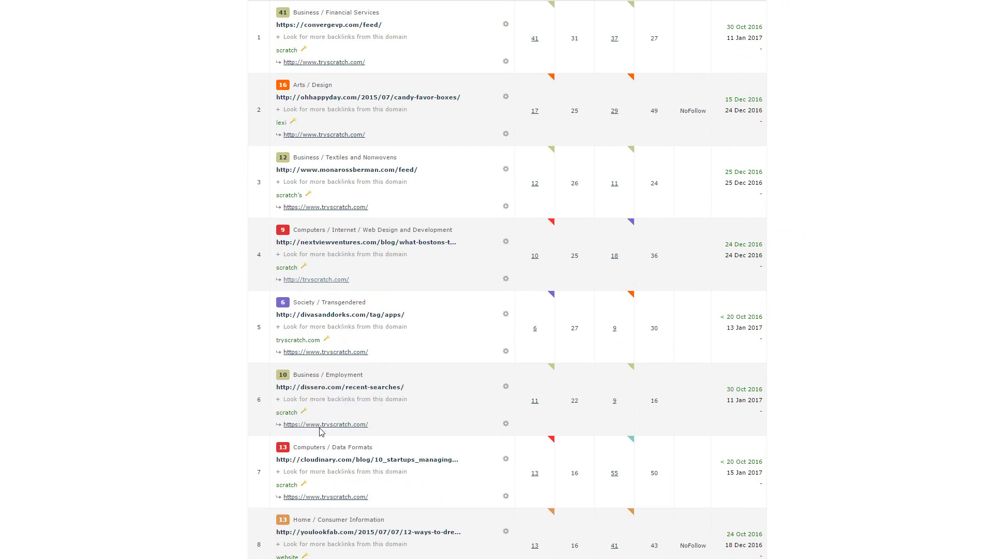
{"action": "scroll", "coordinate": [320, 432], "scroll_direction": "up", "scroll_amount": 6}
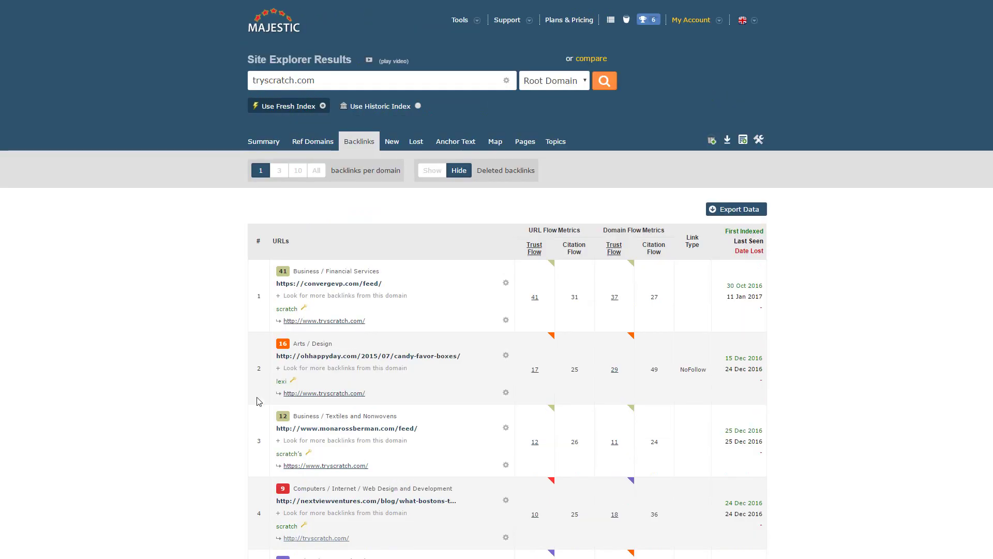
{"action": "scroll", "coordinate": [232, 373], "scroll_direction": "down", "scroll_amount": 20}
{"action": "scroll", "coordinate": [253, 341], "scroll_direction": "down", "scroll_amount": 5}
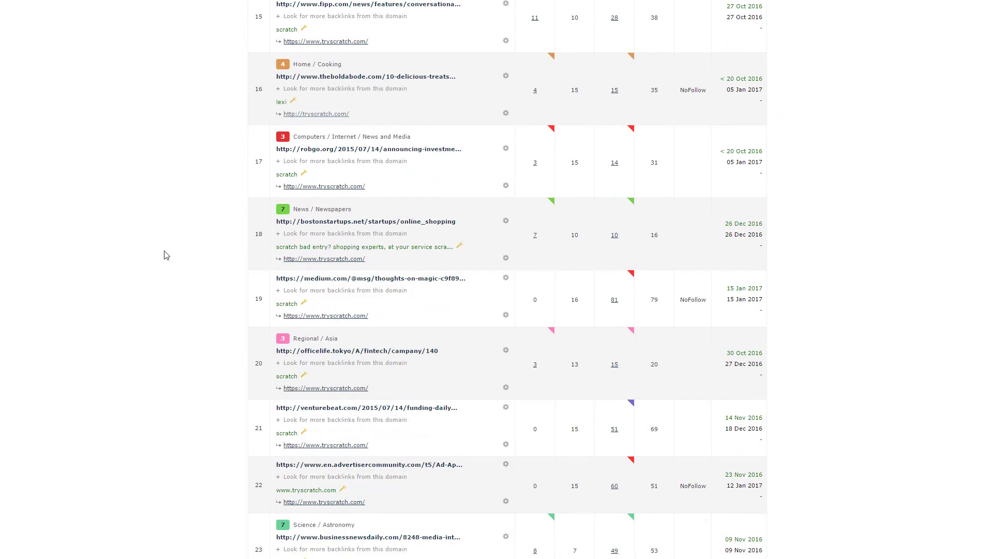
{"action": "scroll", "coordinate": [560, 387], "scroll_direction": "down", "scroll_amount": 3}
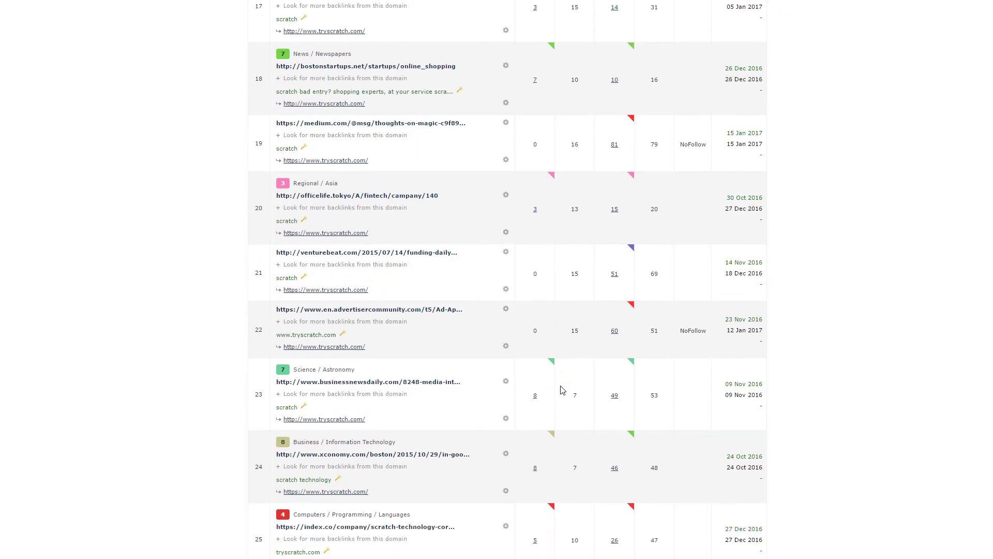
{"action": "scroll", "coordinate": [585, 465], "scroll_direction": "up", "scroll_amount": 20}
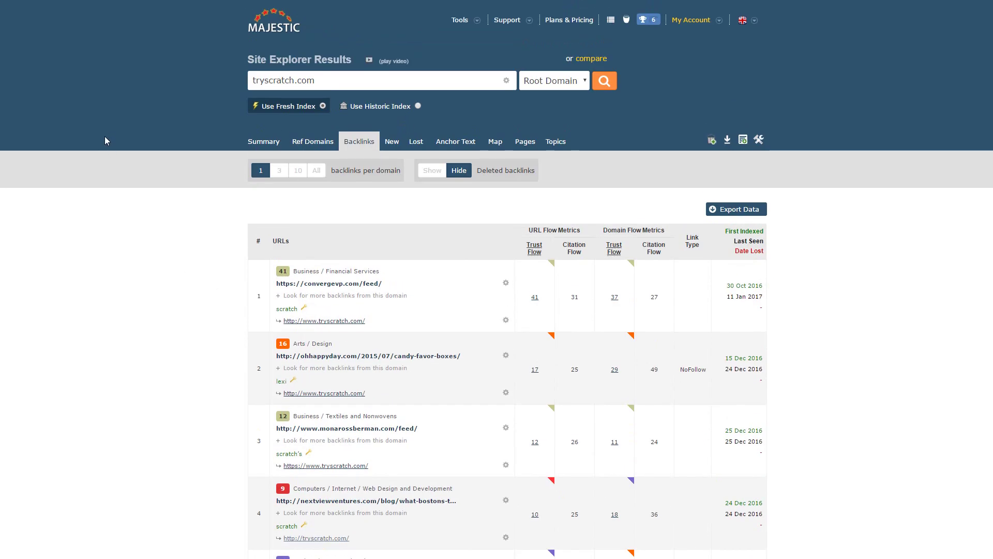
Load tryscratch.com in the Wayback Machine and open its 2015 snapshot calendar.
{"action": "key", "text": "ctrl+Tab"}
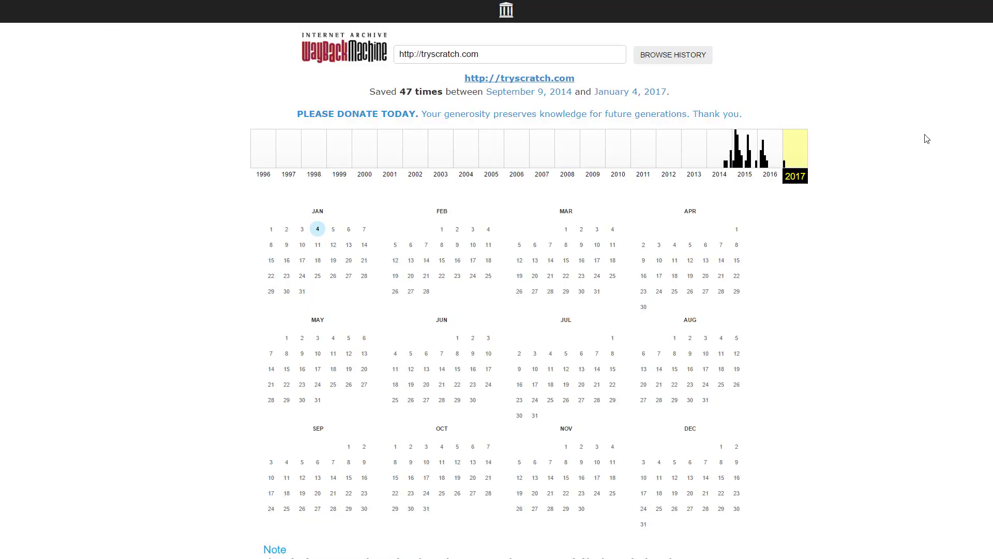
{"action": "left_click", "coordinate": [742, 161]}
{"action": "mouse_move", "coordinate": [705, 229]}
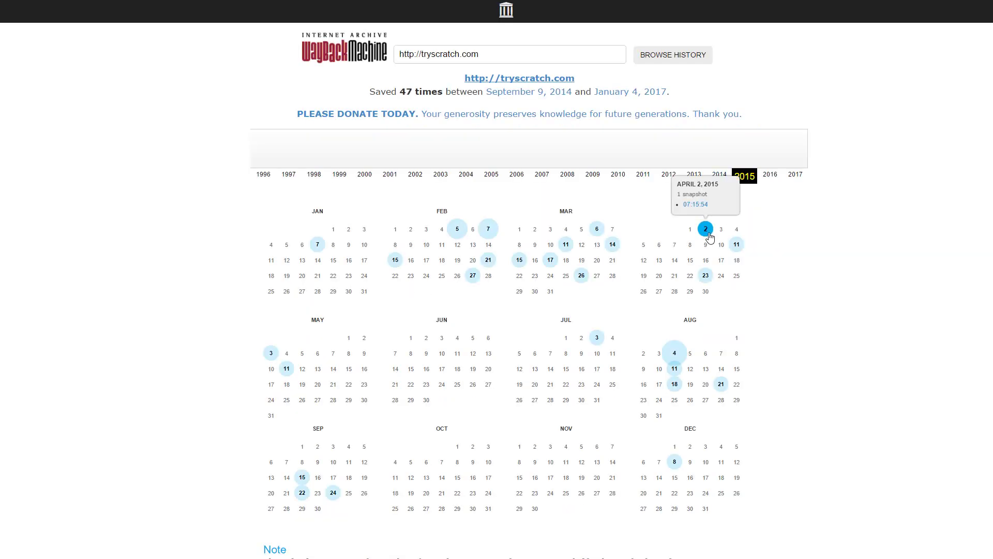
{"action": "mouse_move", "coordinate": [488, 229]}
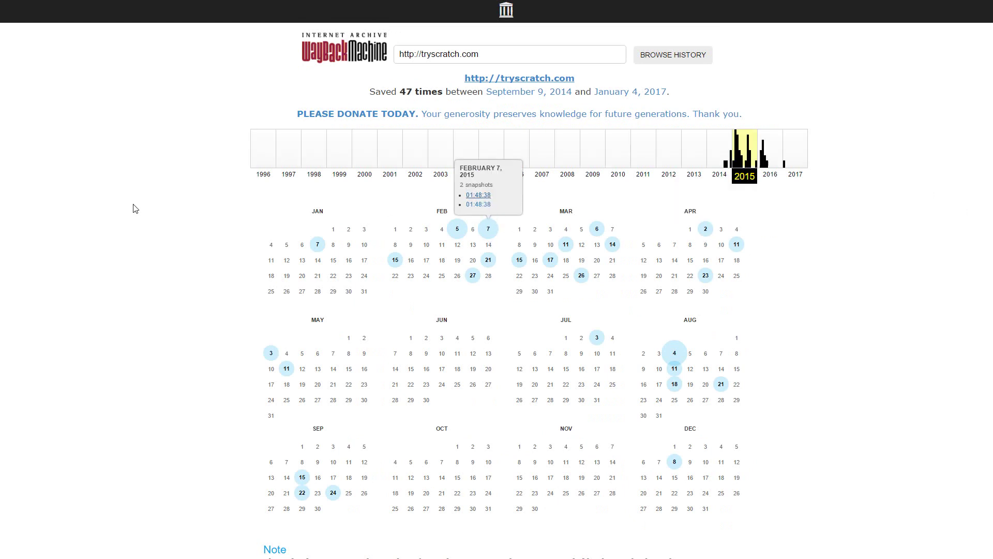